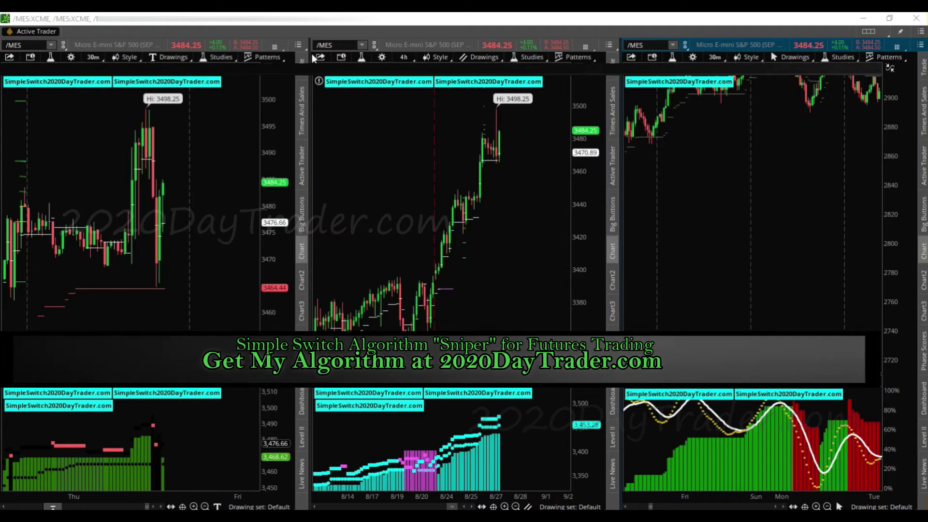
Maximize the first 30-minute /MES chart cell and show the Active Trader price ladder beside the chart
click(298, 46)
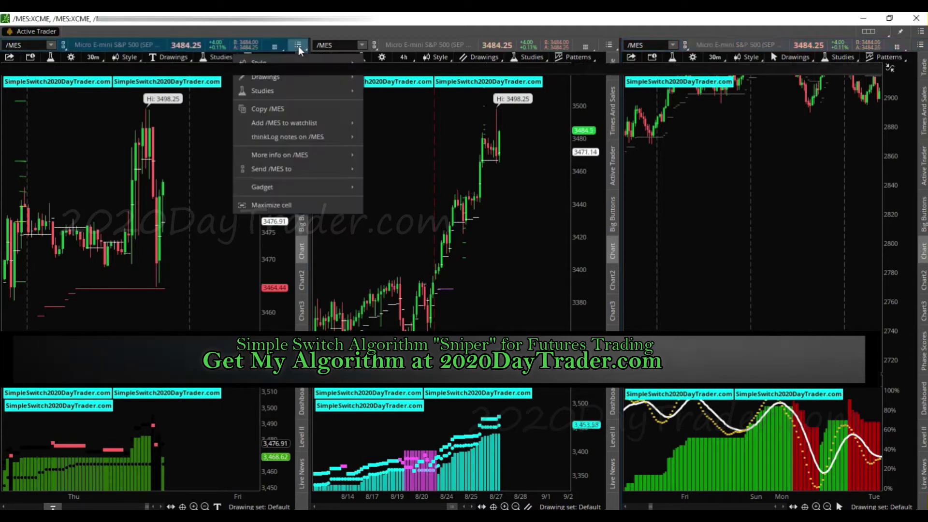
click(296, 206)
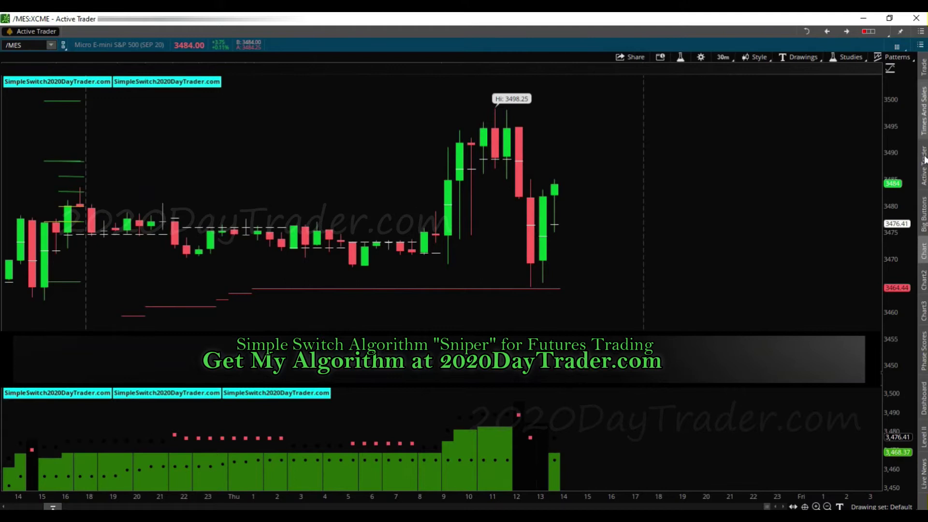
click(913, 173)
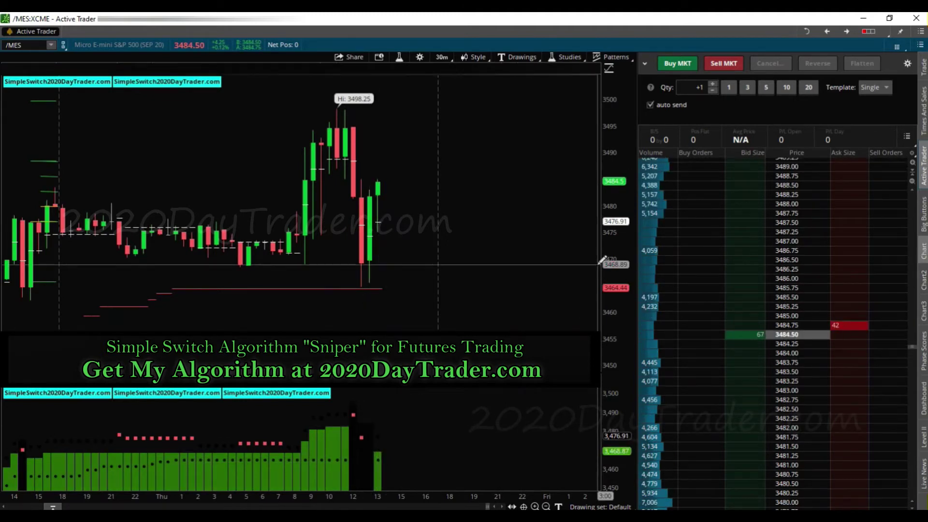
Buy one /MES contract at market, with the chart's price scale compressed to show a wider range
click(683, 64)
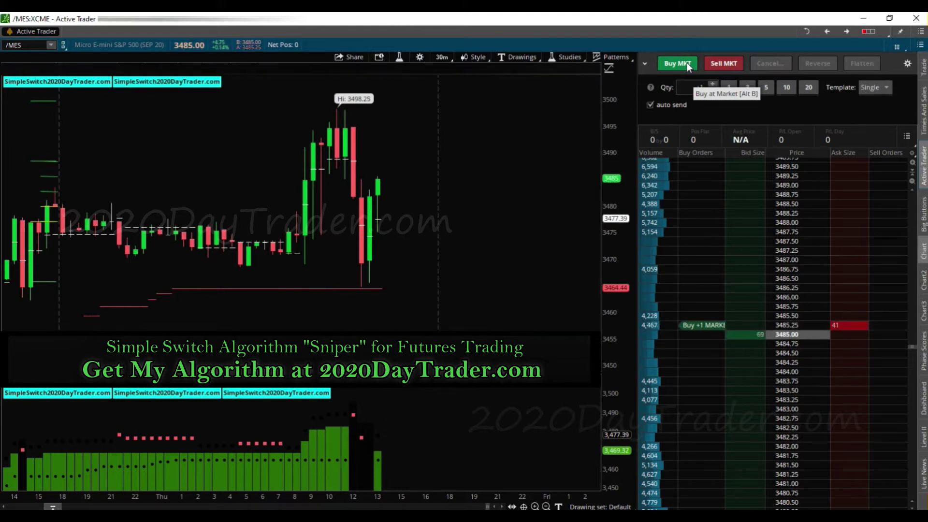
drag(622, 257, 631, 244)
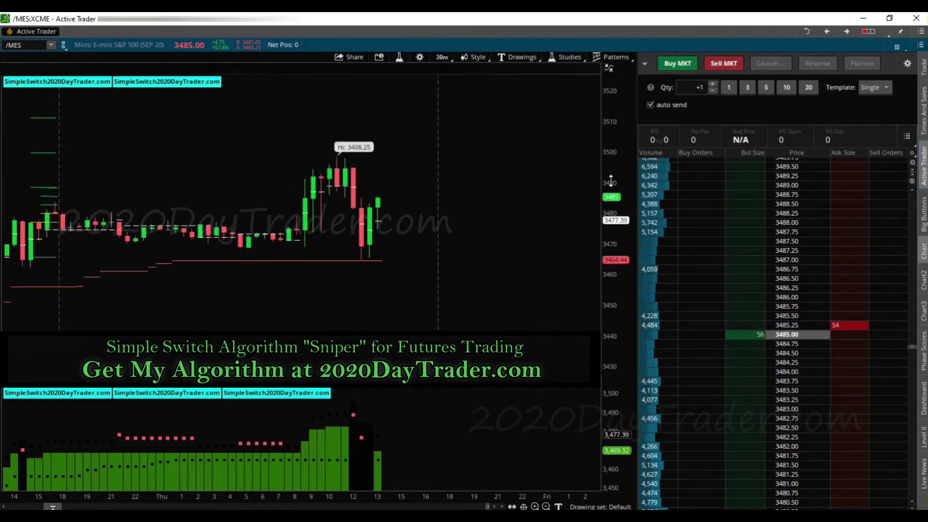
drag(615, 172, 616, 164)
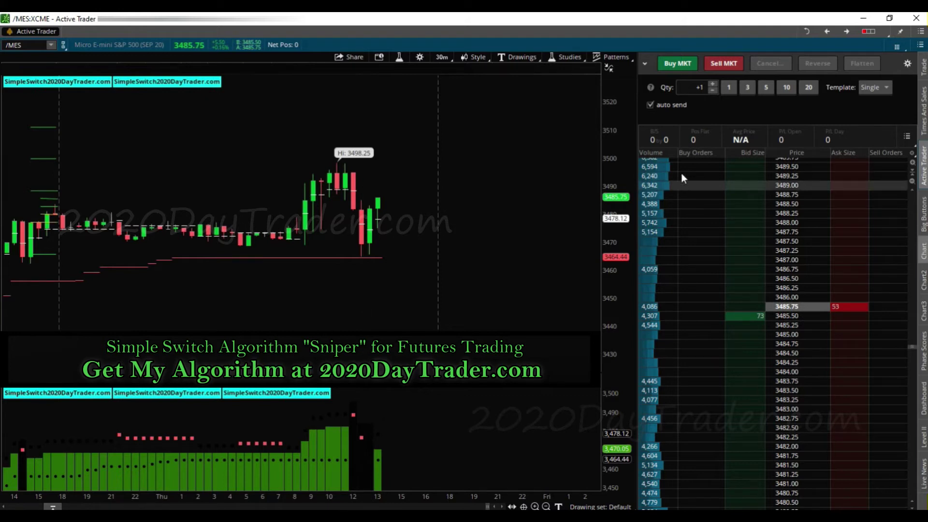
click(691, 65)
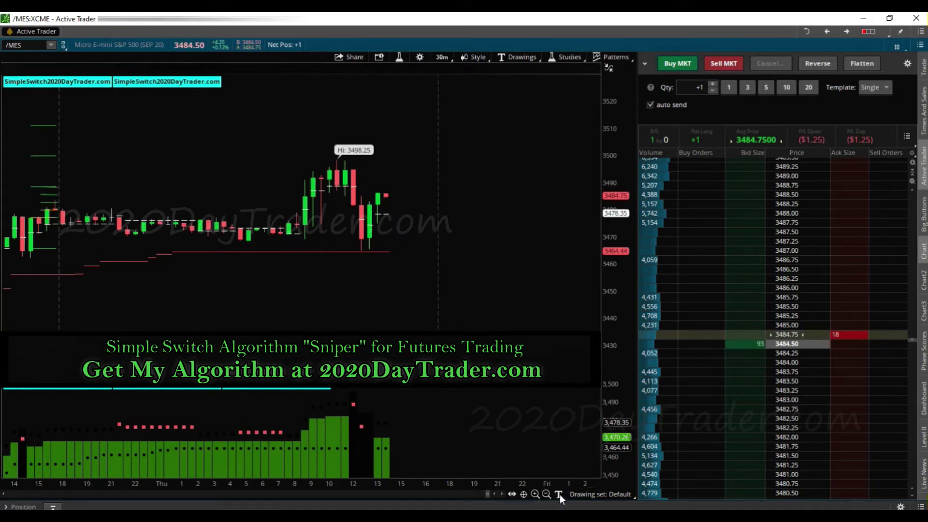
Draw a short price level line from the latest candle towards the future area at about 3484.78
click(580, 300)
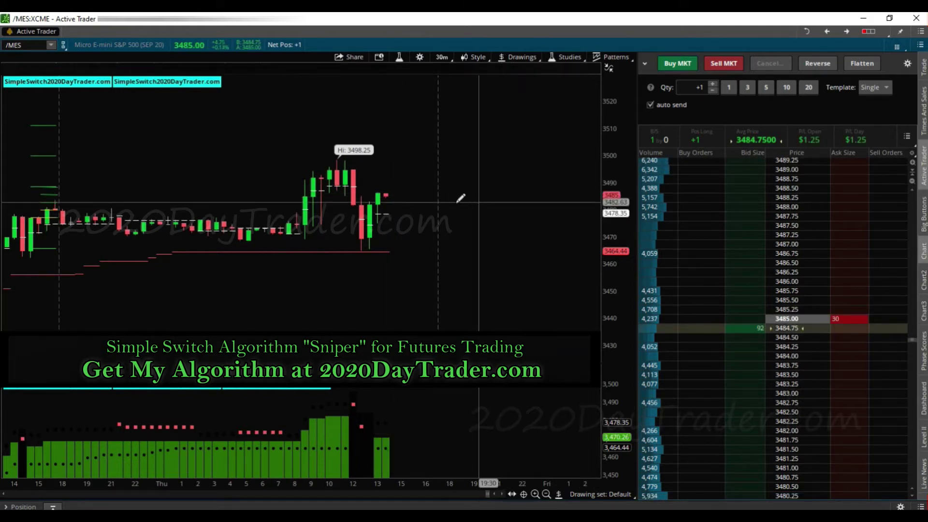
click(385, 195)
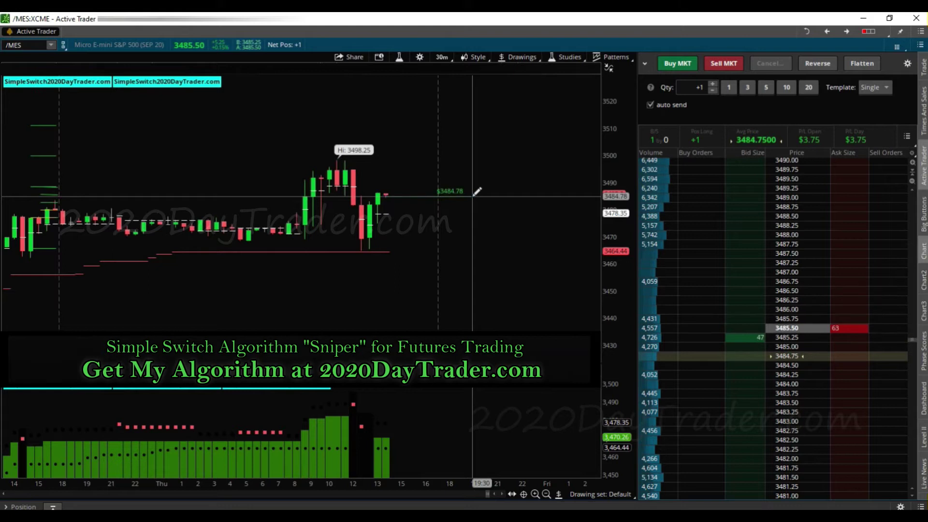
click(457, 196)
Set the value of the new price level line to the entry price, 3484.75
right_click(457, 195)
click(489, 207)
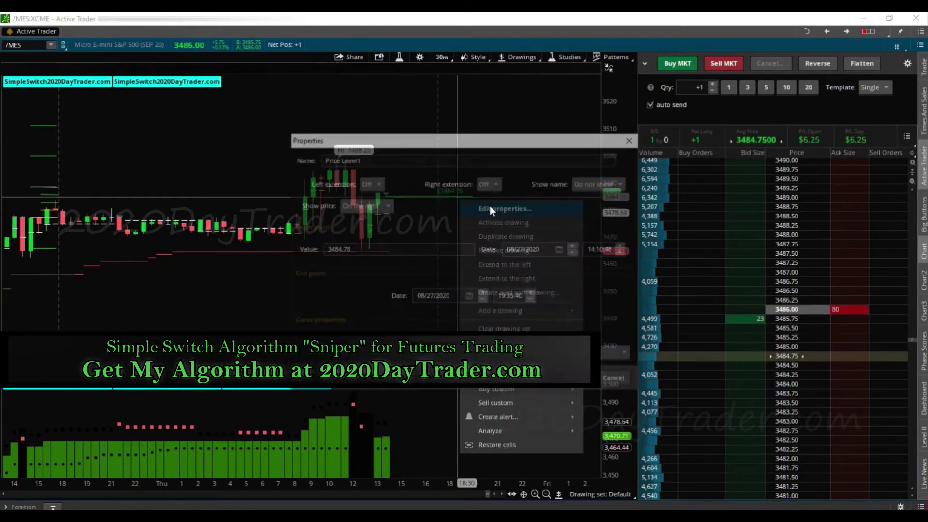
click(362, 249)
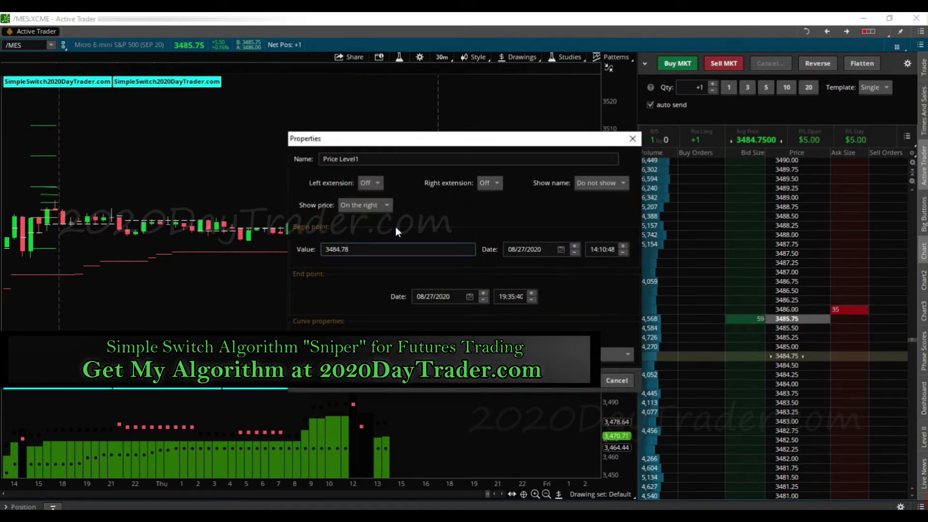
text(5)
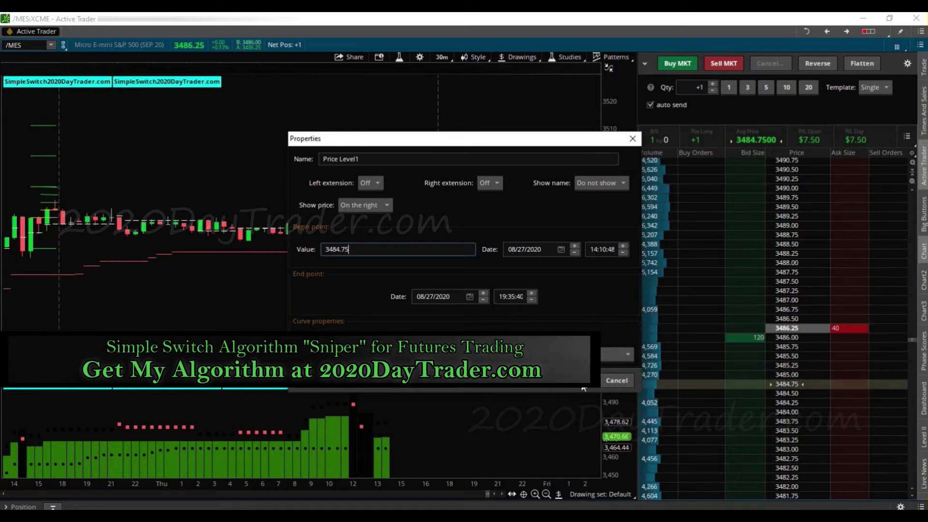
key(Return)
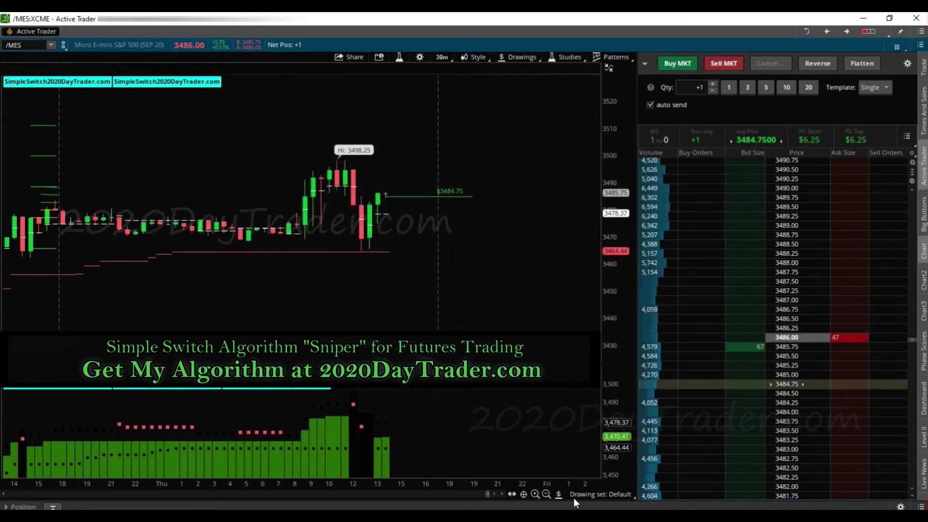
Draw a set of horizontal target levels from about 3478.76 at the 13:30 candle up to about 3510
click(558, 494)
click(575, 281)
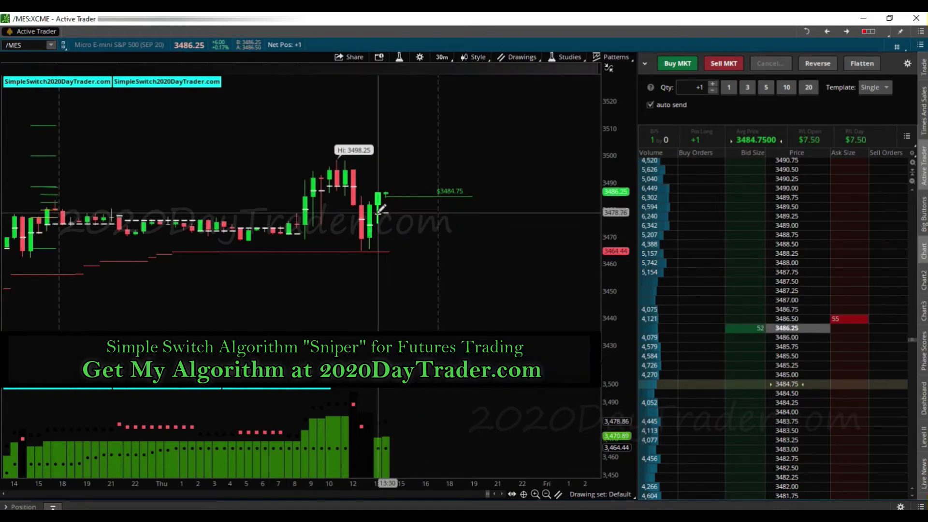
mouse_move(375, 213)
mouse_down()
mouse_move(491, 214)
mouse_move(489, 128)
mouse_up()
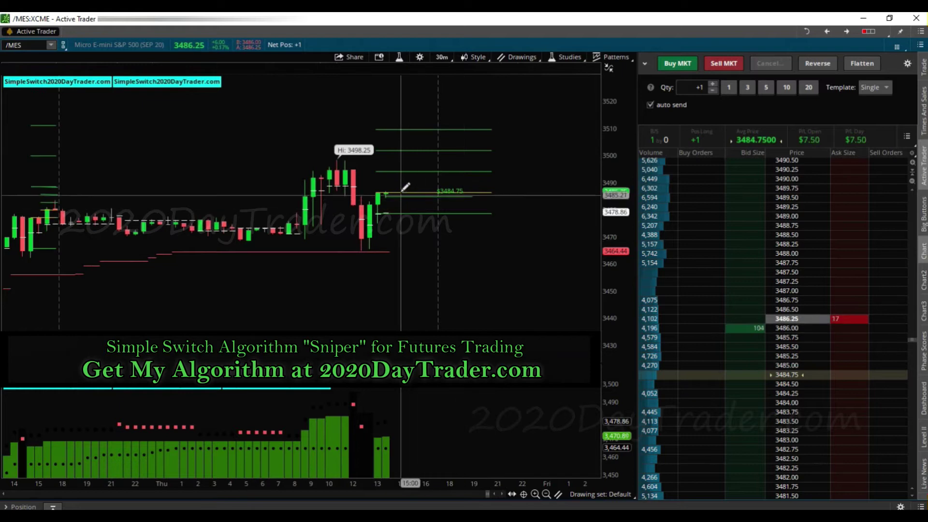
Add a level set from about 3486 down to about 3455 and a smaller upward set from about 3486, then return to the pointer
mouse_move(401, 191)
mouse_down()
mouse_move(415, 191)
mouse_move(406, 274)
mouse_up()
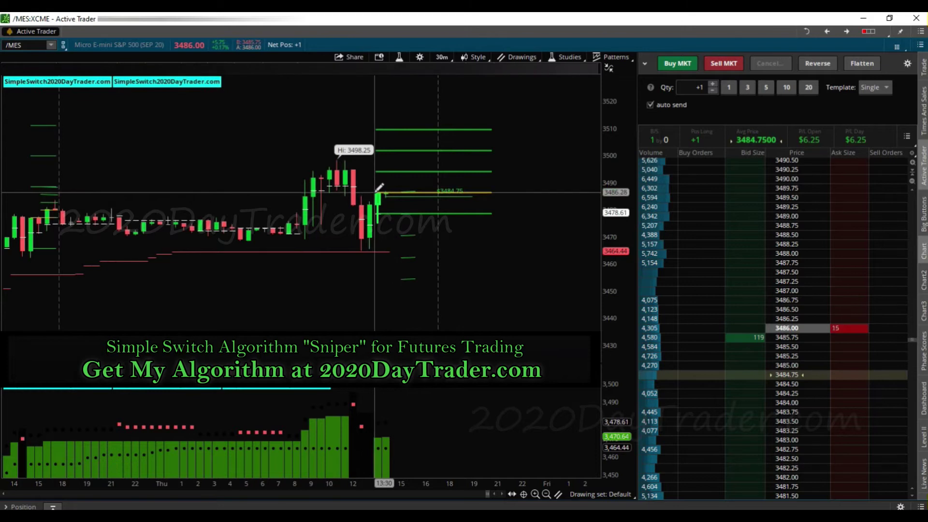
drag(376, 191, 383, 155)
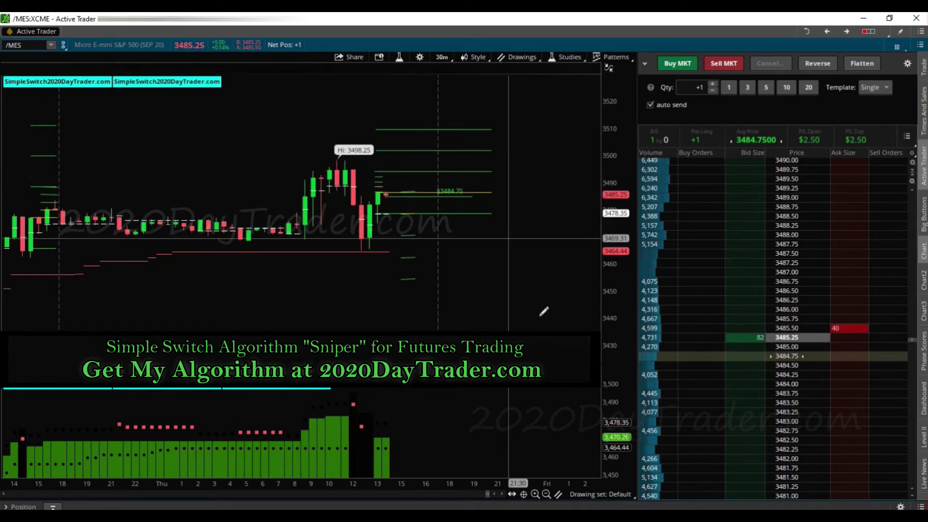
click(559, 493)
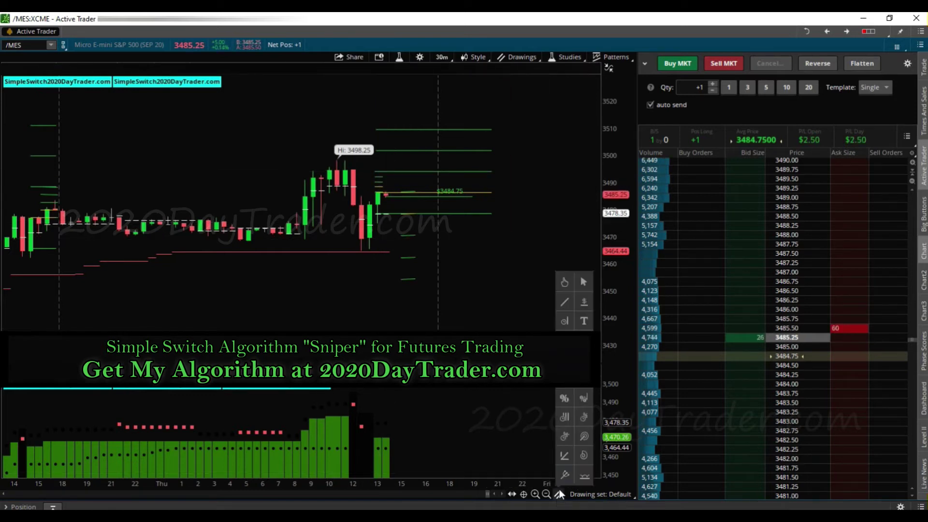
click(582, 283)
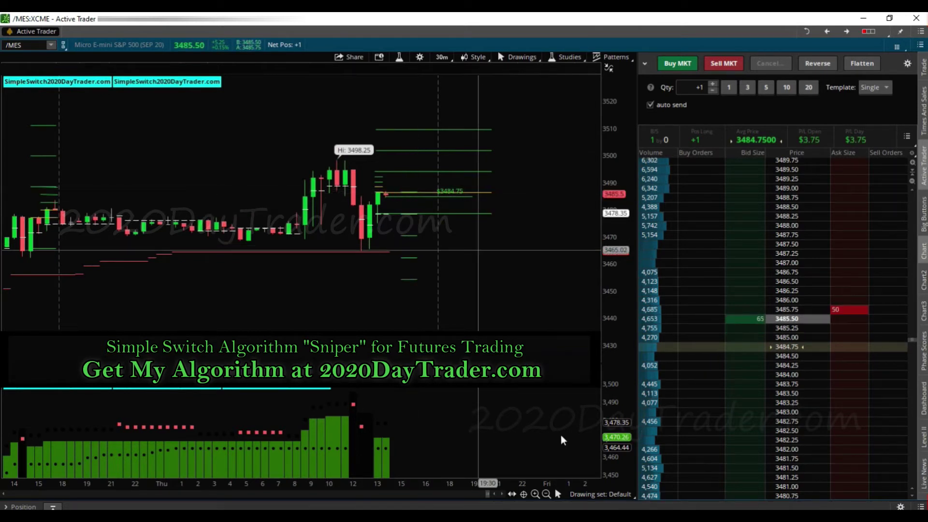
Mark price levels at about 3470.39, 3494.01 and 3501.74 along the drawn target lines
click(557, 493)
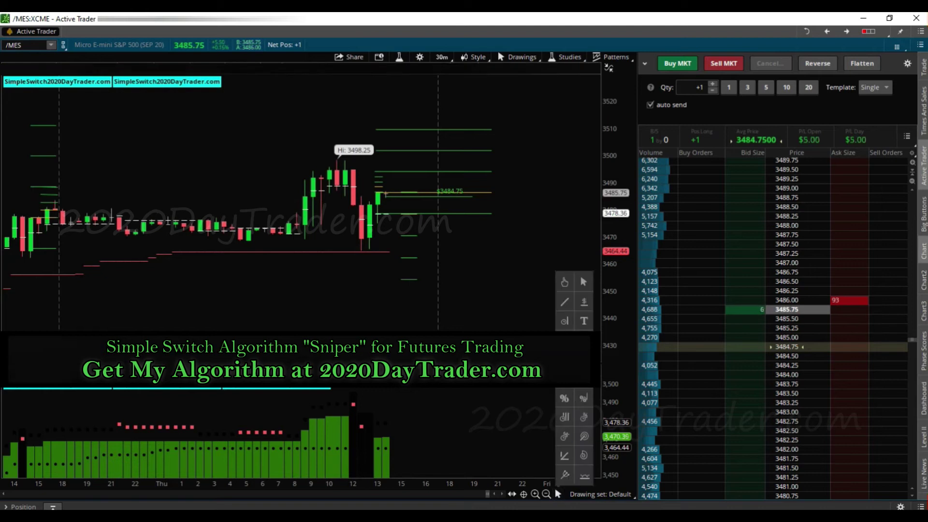
click(583, 312)
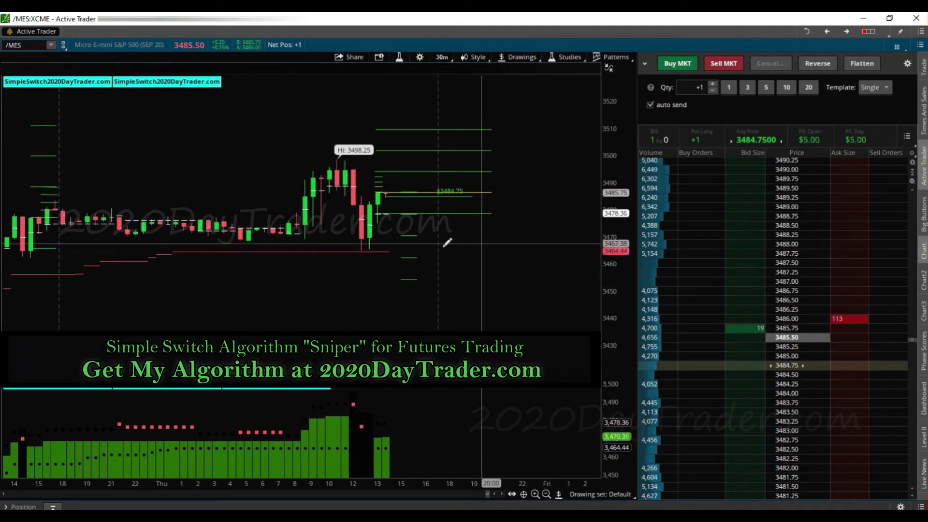
click(466, 233)
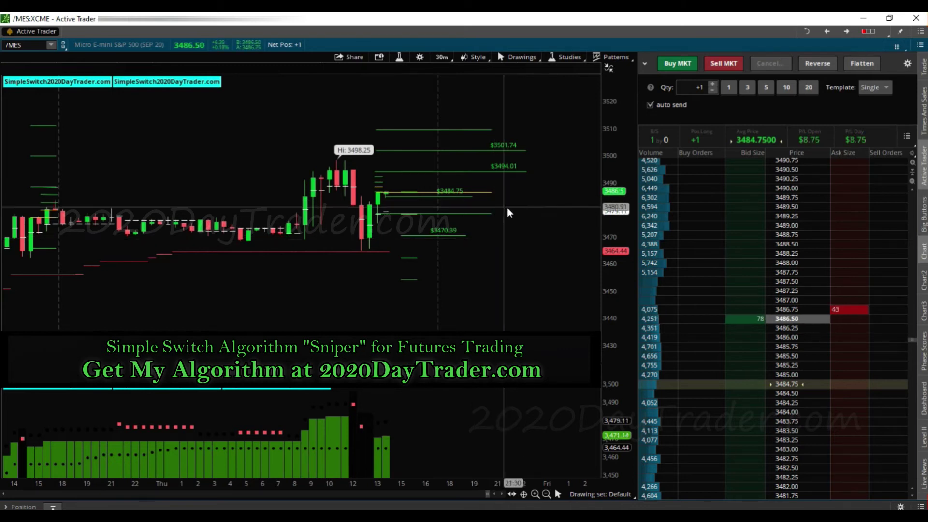
Switch the order template to OCO and raise its stop offset to +50
click(886, 87)
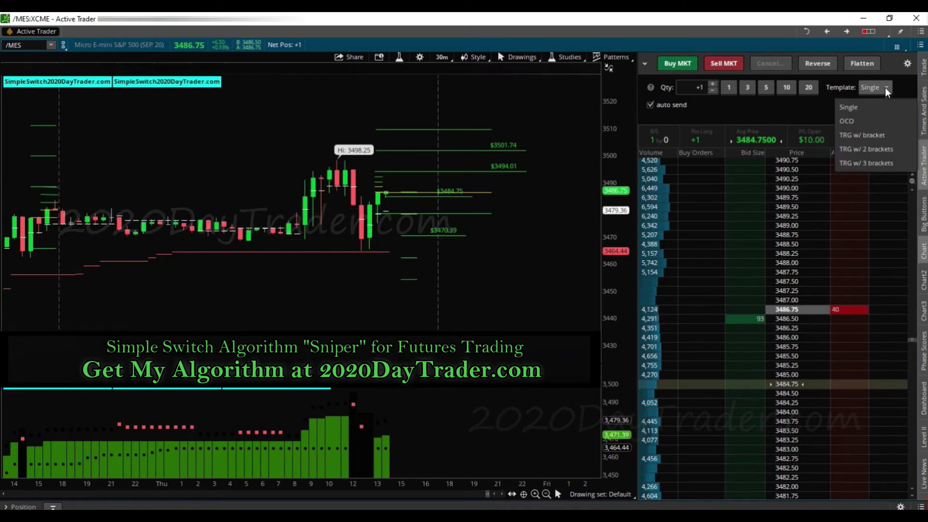
click(858, 124)
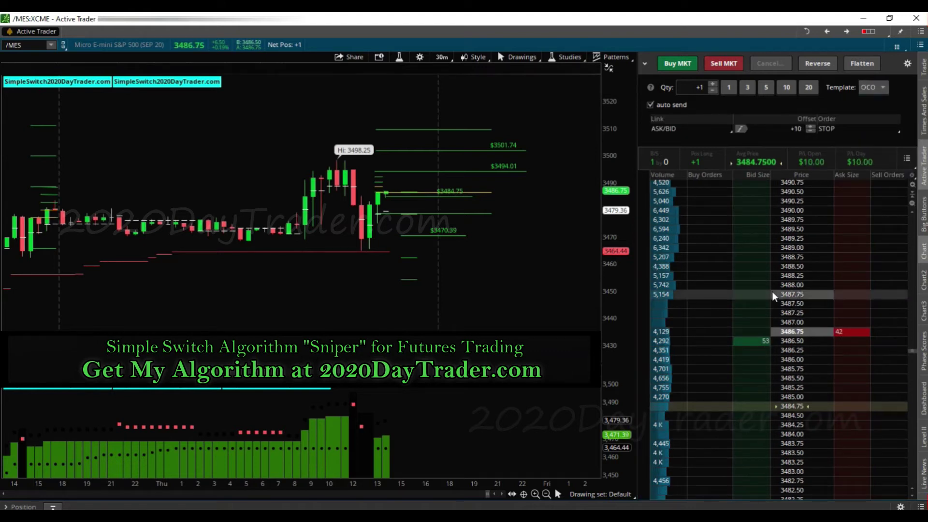
click(811, 126)
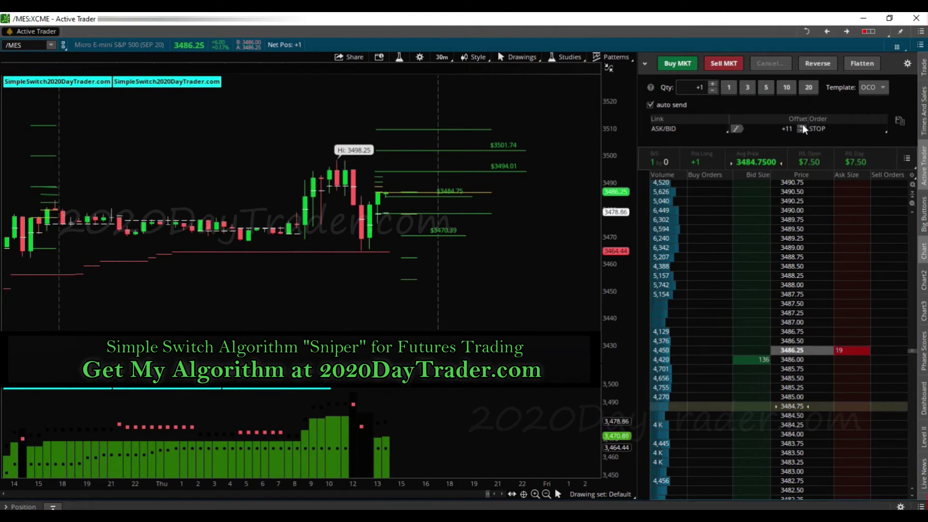
click(804, 127)
click(803, 127)
click(804, 126)
click(803, 126)
click(804, 126)
click(804, 127)
click(804, 127)
click(803, 127)
click(804, 127)
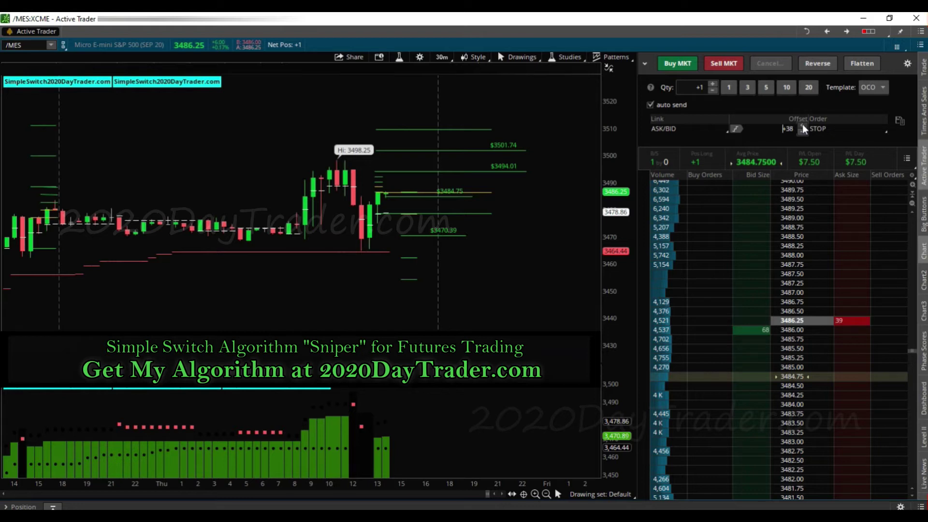
click(804, 127)
click(803, 126)
click(804, 127)
click(803, 127)
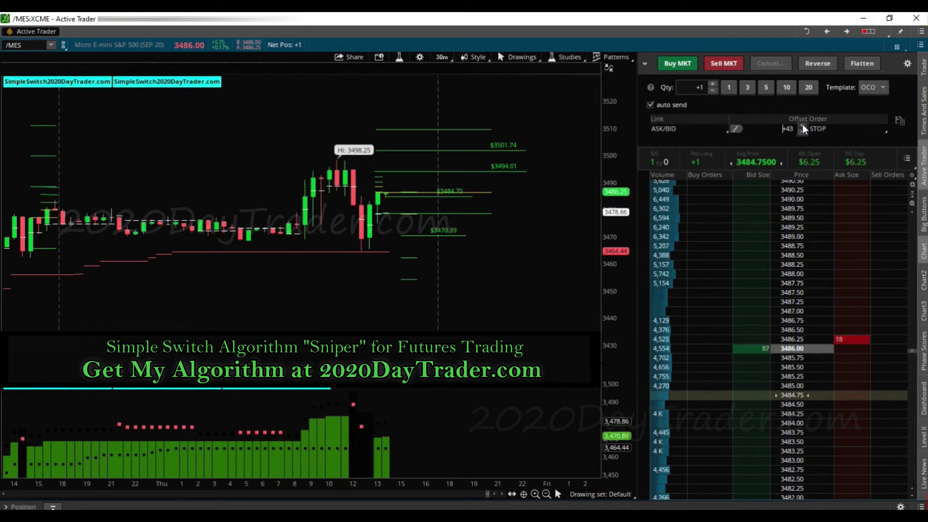
click(804, 127)
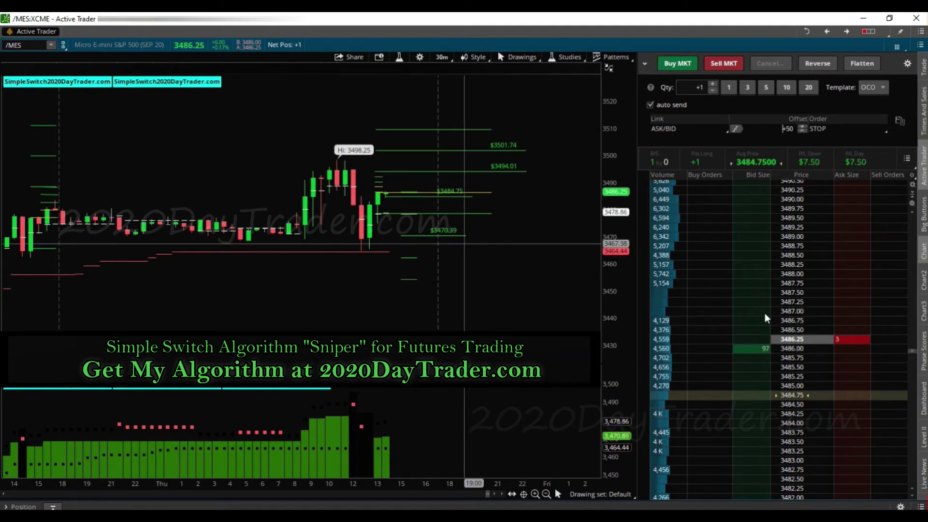
Place the linked one-contract sell orders in the ladder, with the limit at 3470.00 and the stop at 3475.75
click(853, 353)
drag(853, 352, 842, 437)
scroll(850, 374, down, 3)
scroll(846, 375, down, 5)
scroll(841, 375, down, 3)
scroll(845, 411, down, 4)
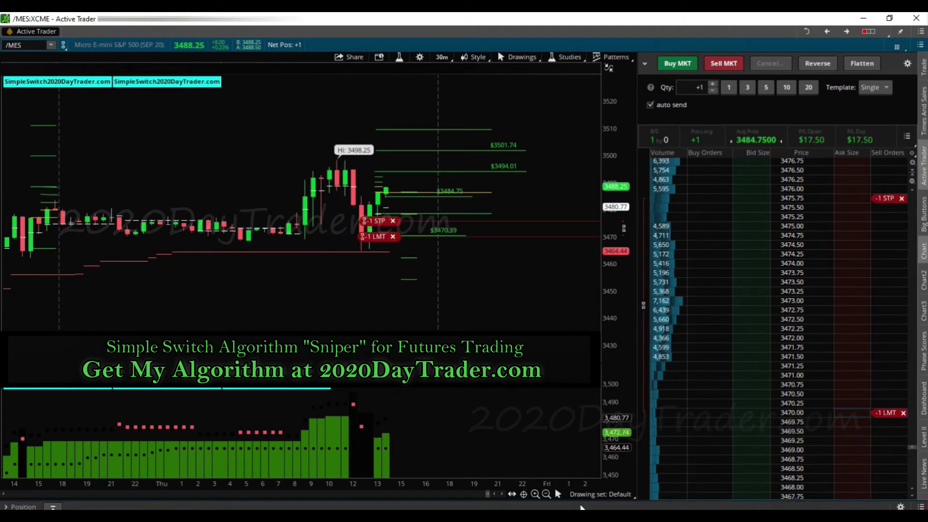
Cancel the working sell limit and sell stop orders on the chart
click(393, 236)
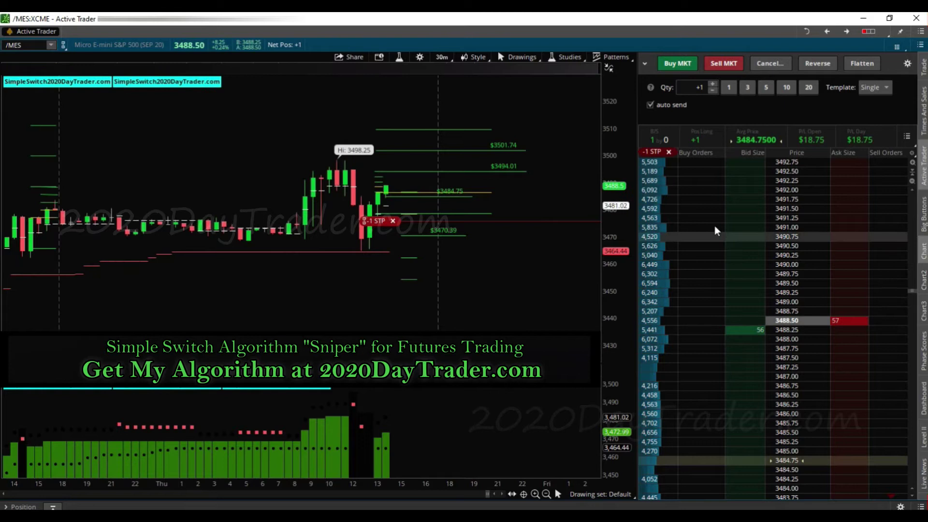
click(392, 222)
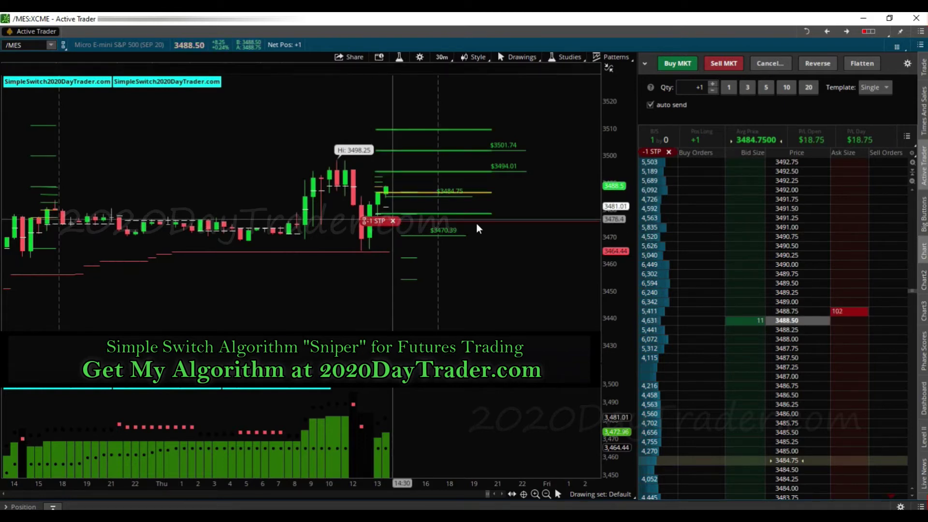
Switch the order template back to OCO and raise the linked stop's offset to +65
click(879, 90)
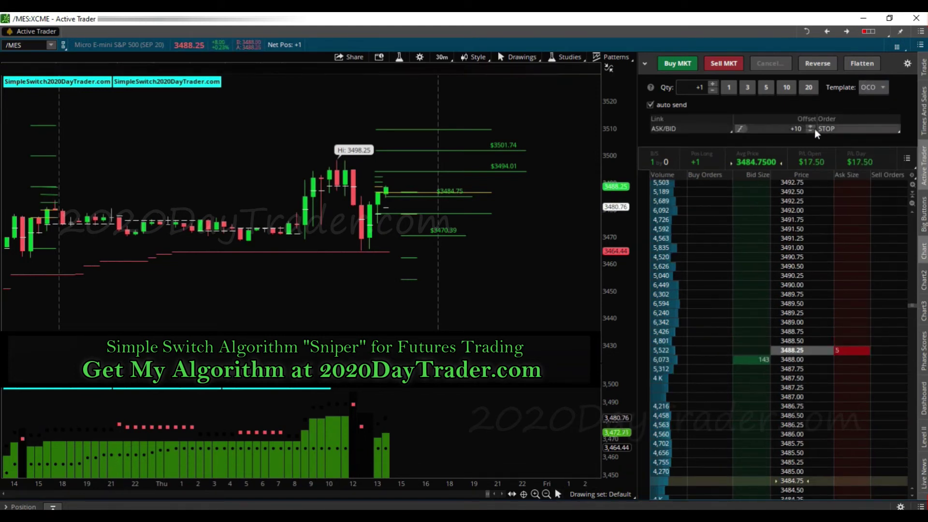
click(810, 124)
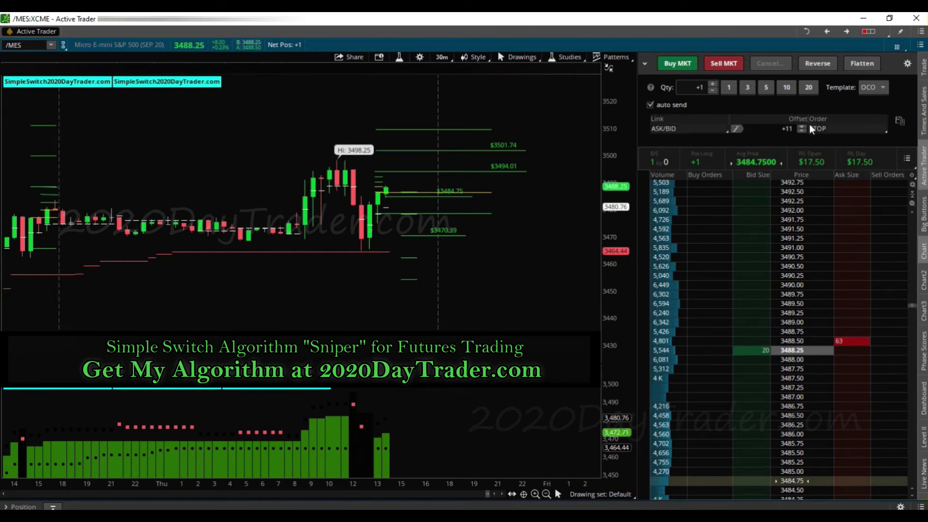
click(809, 125)
click(802, 125)
click(802, 125)
click(802, 125)
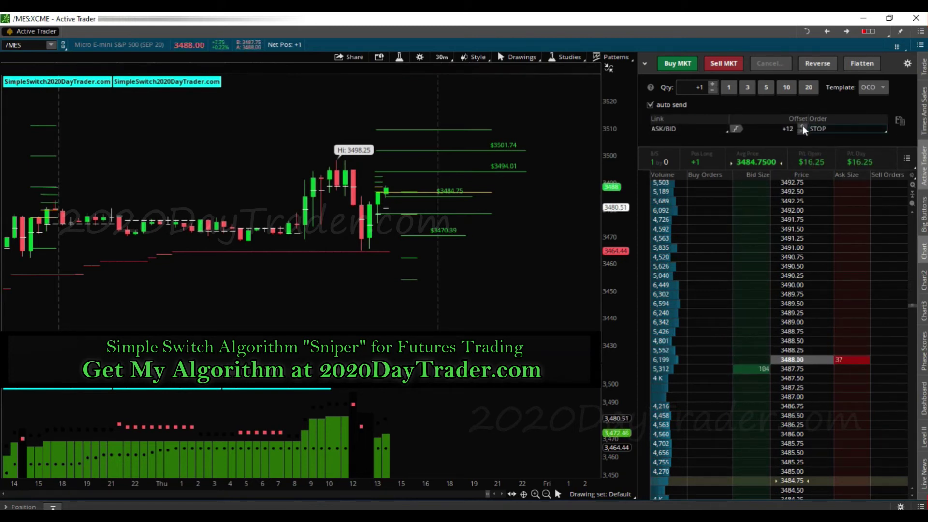
click(802, 125)
click(803, 125)
click(803, 126)
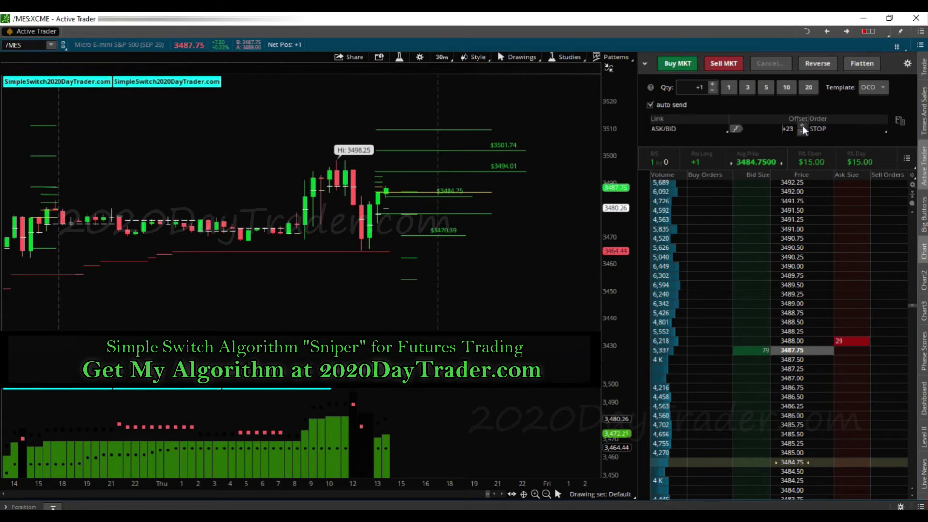
click(802, 126)
click(802, 125)
click(802, 125)
click(802, 126)
click(802, 126)
click(802, 126)
click(802, 126)
click(802, 126)
click(803, 126)
click(803, 126)
click(802, 125)
click(802, 125)
click(803, 126)
click(802, 126)
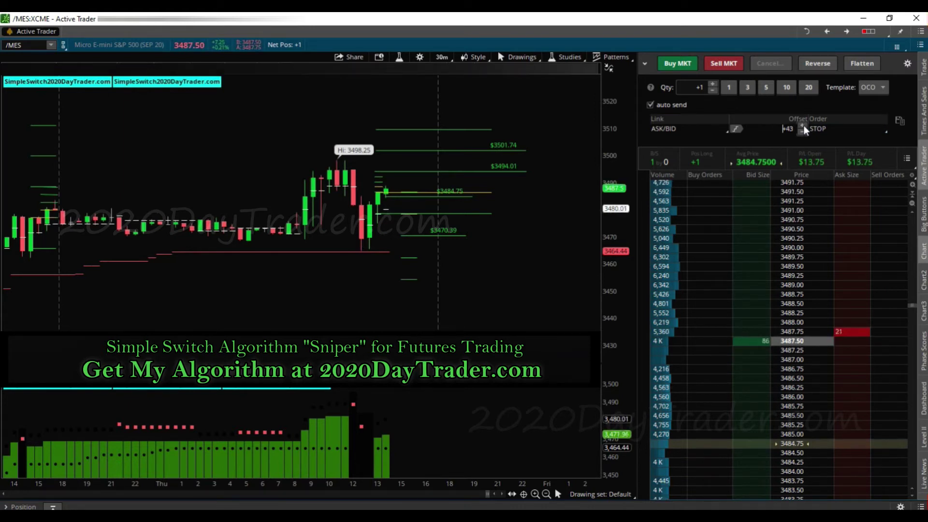
click(803, 126)
click(803, 126)
click(803, 126)
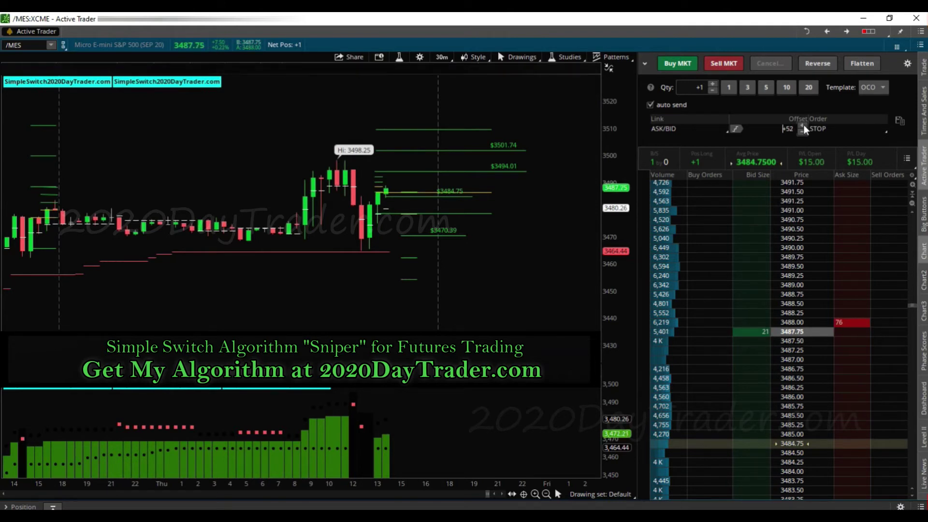
click(803, 125)
click(803, 126)
click(803, 125)
click(803, 126)
click(803, 125)
click(803, 126)
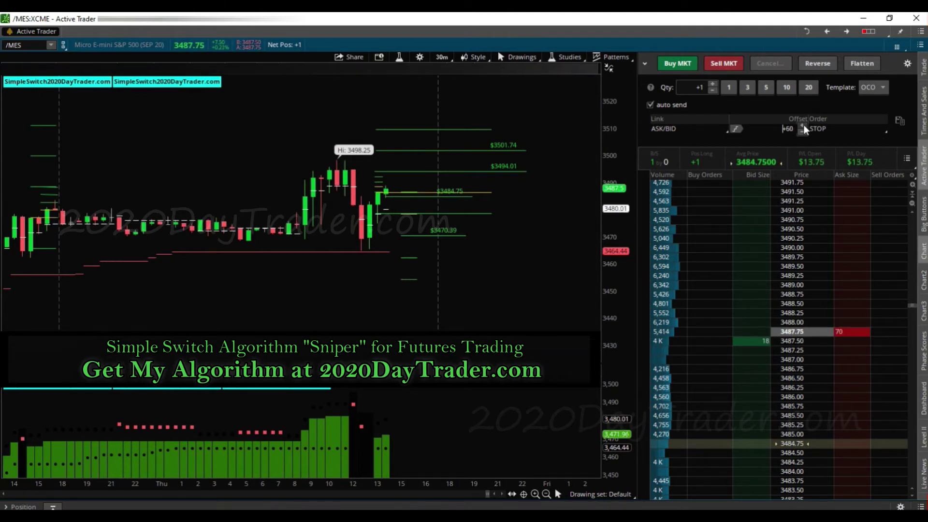
click(803, 125)
click(803, 126)
click(803, 125)
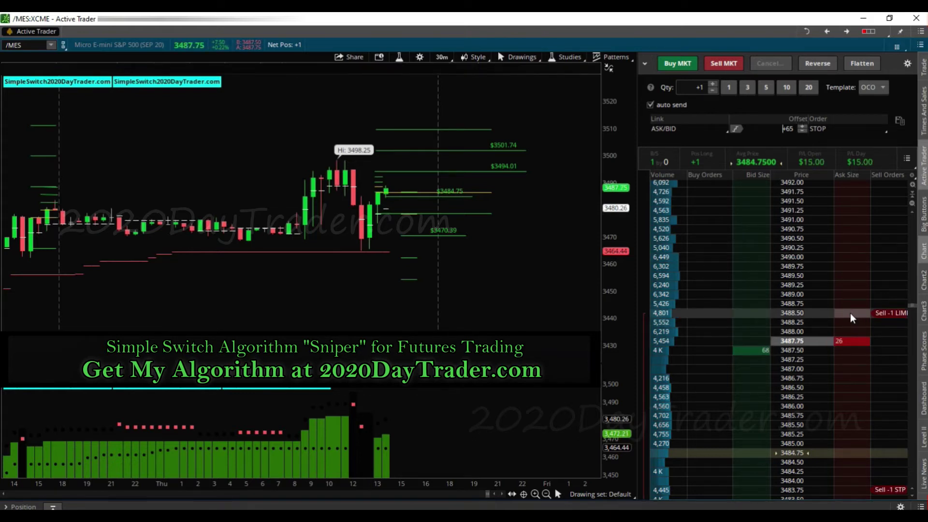
Place the linked one-contract OCO sell orders from the price ladder, with the limit at 3494.00
scroll(851, 313, up, 3)
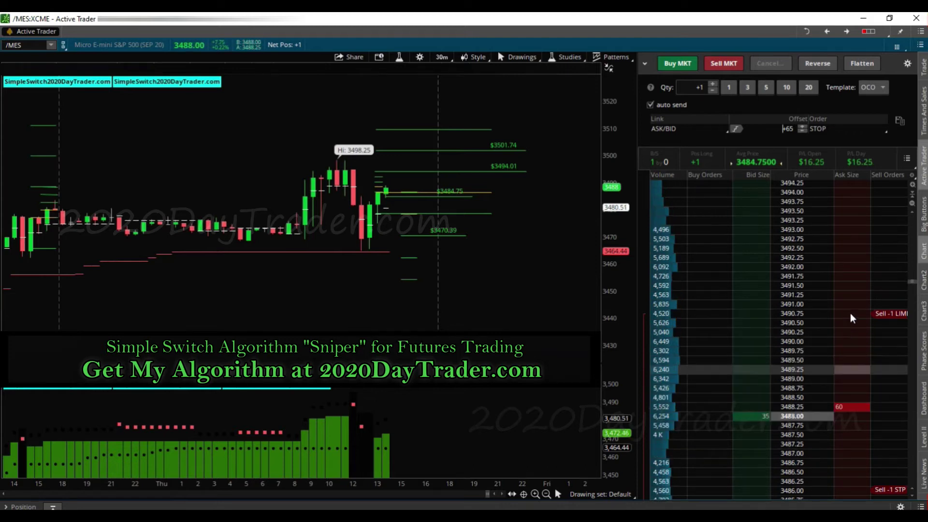
scroll(850, 313, up, 1)
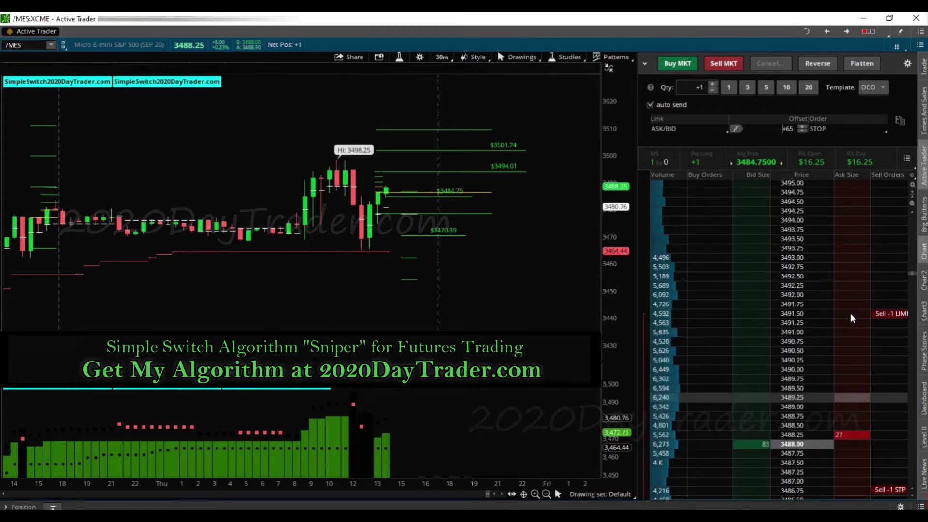
scroll(850, 312, up, 1)
scroll(851, 312, up, 5)
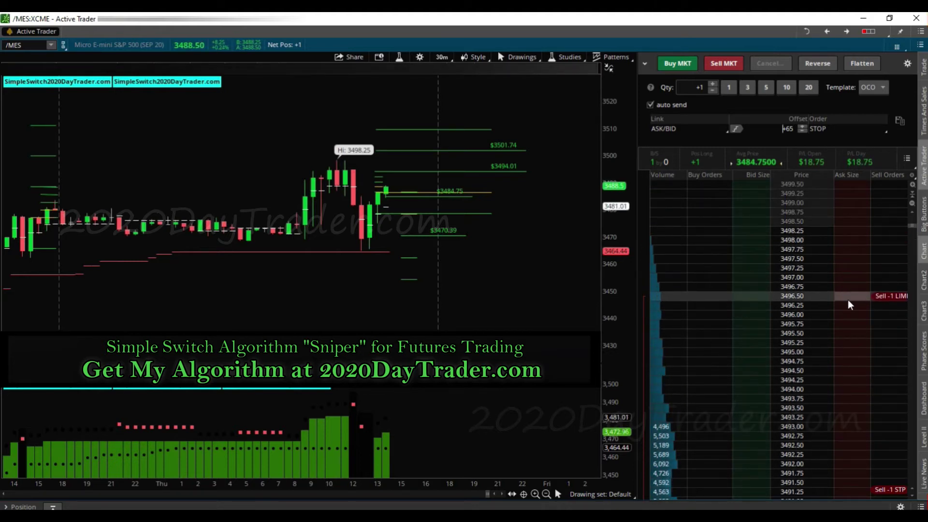
click(845, 389)
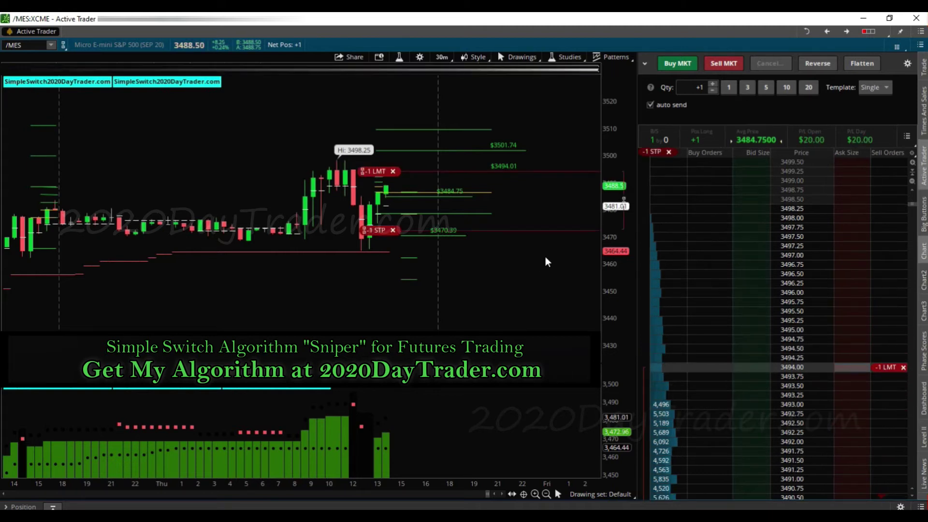
Raise the working sell stop on the chart to 3488.00
scroll(421, 236, up, 3)
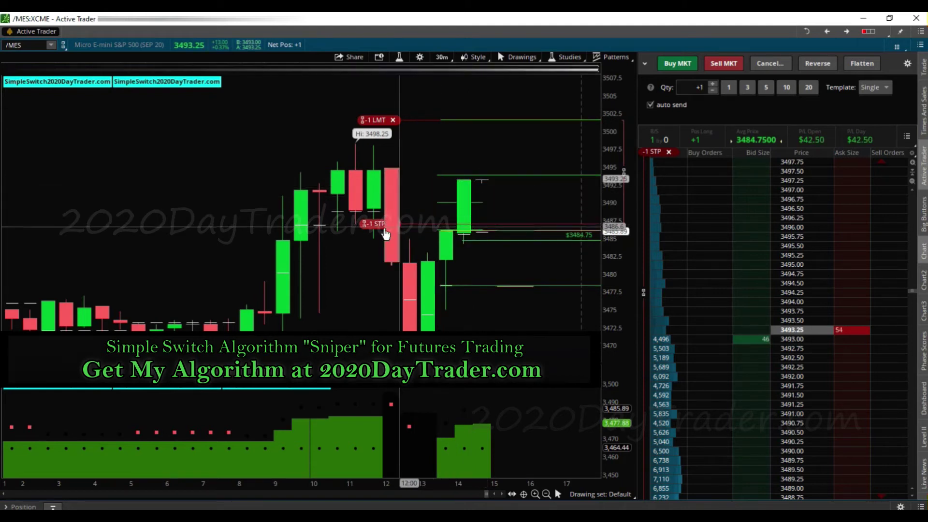
drag(379, 231, 382, 222)
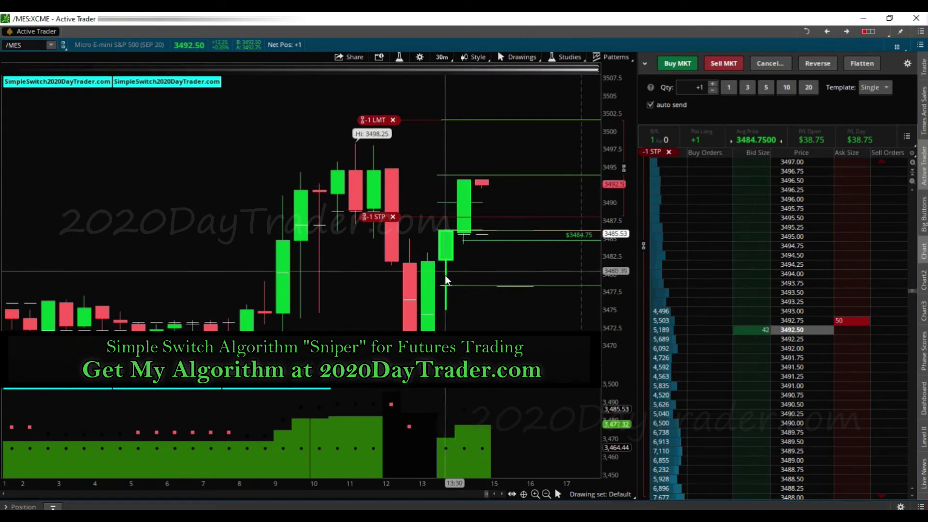
scroll(194, 327, left, 5)
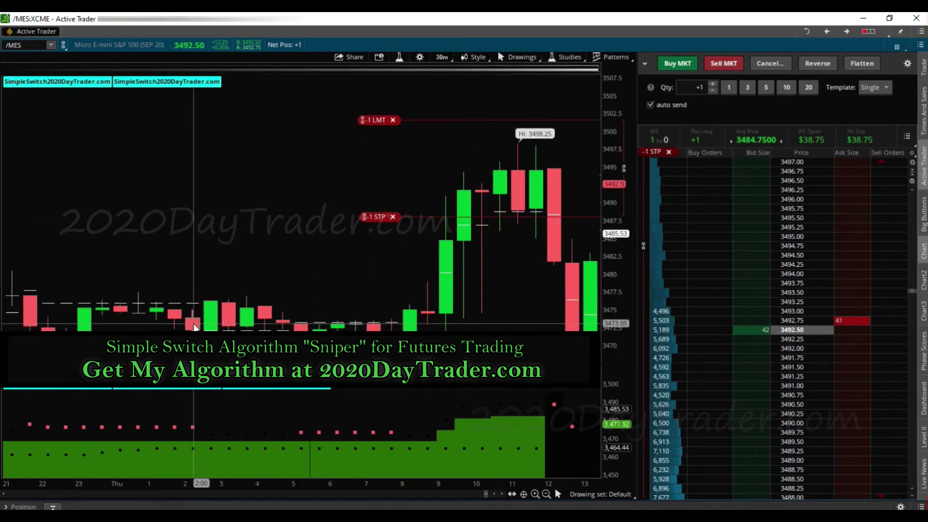
scroll(193, 327, left, 1)
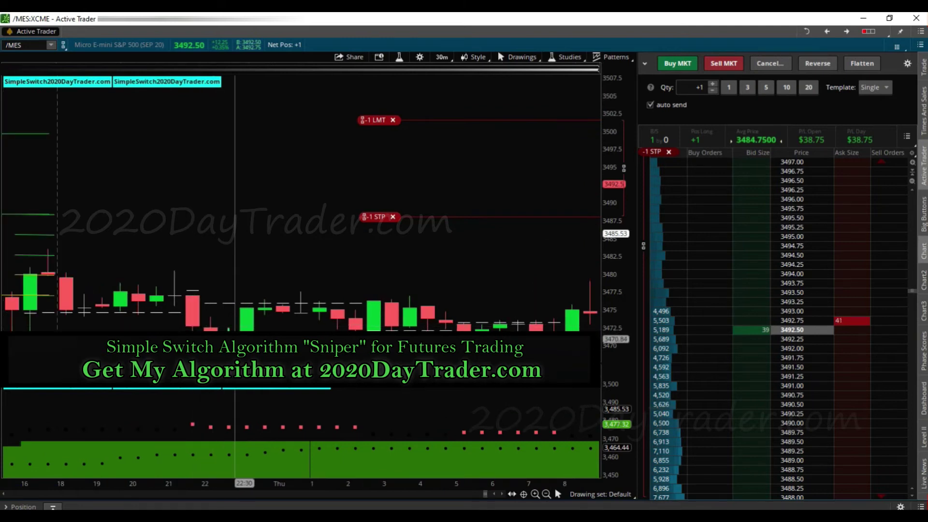
scroll(233, 309, right, 4)
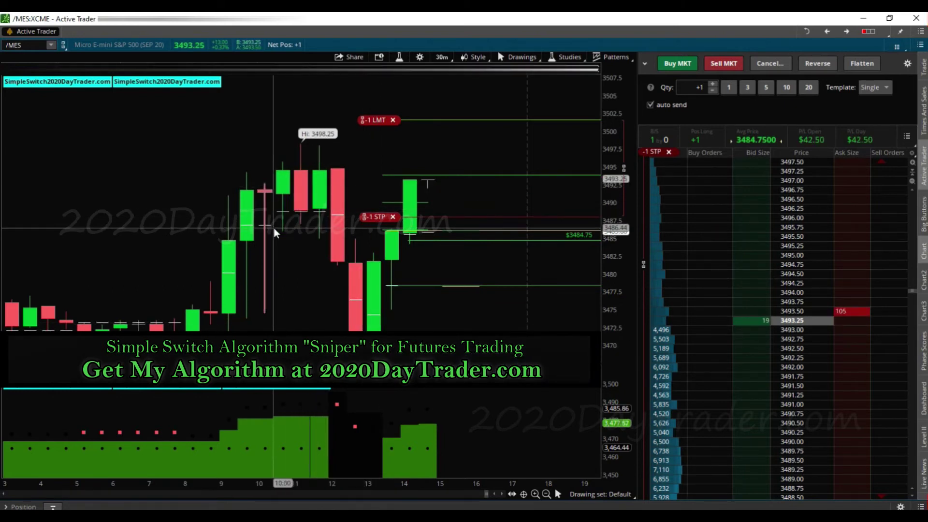
drag(274, 228, 332, 192)
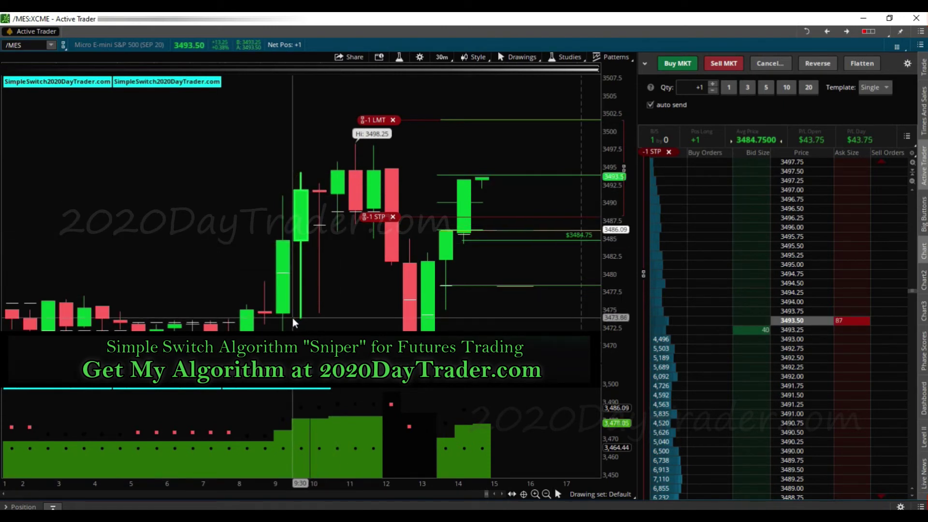
mouse_move(391, 215)
mouse_down()
mouse_move(338, 218)
mouse_move(383, 222)
mouse_up()
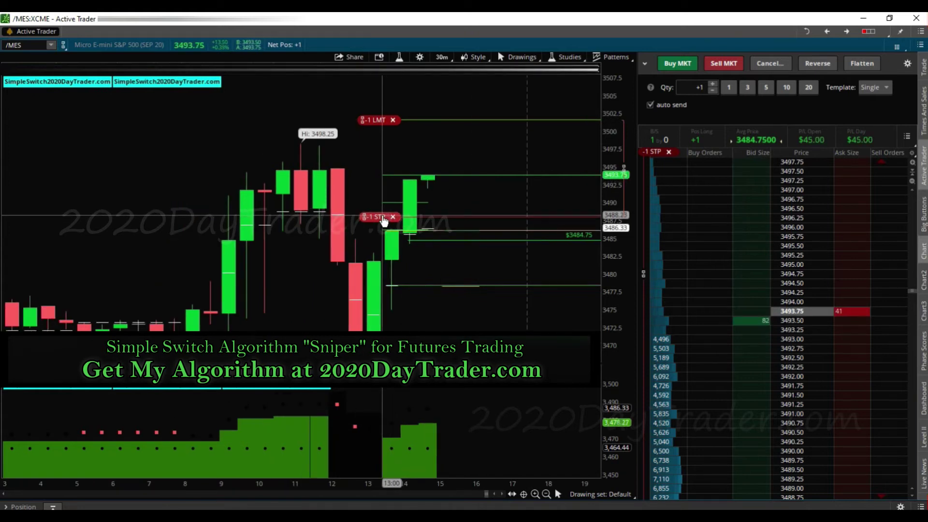
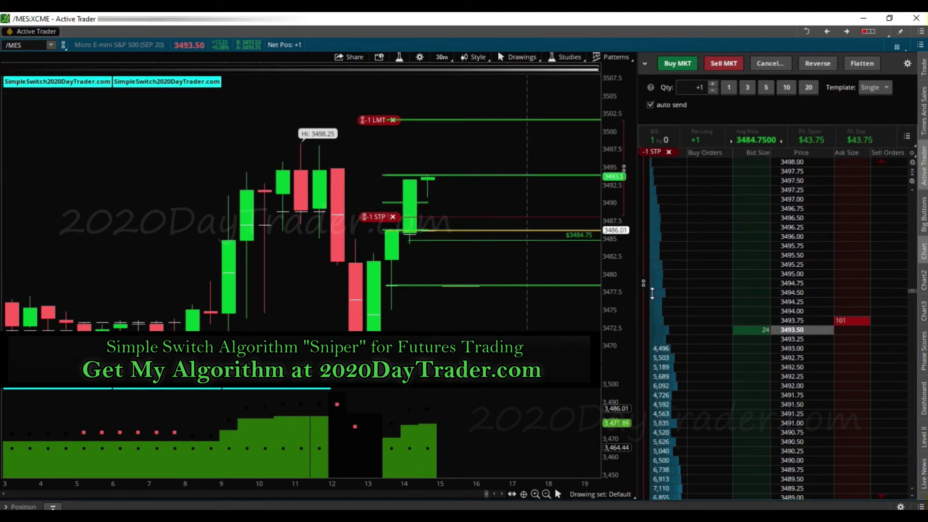
Move the sell stop in the price ladder up to 3493.00 and back down to 3489.75
scroll(857, 366, down, 2)
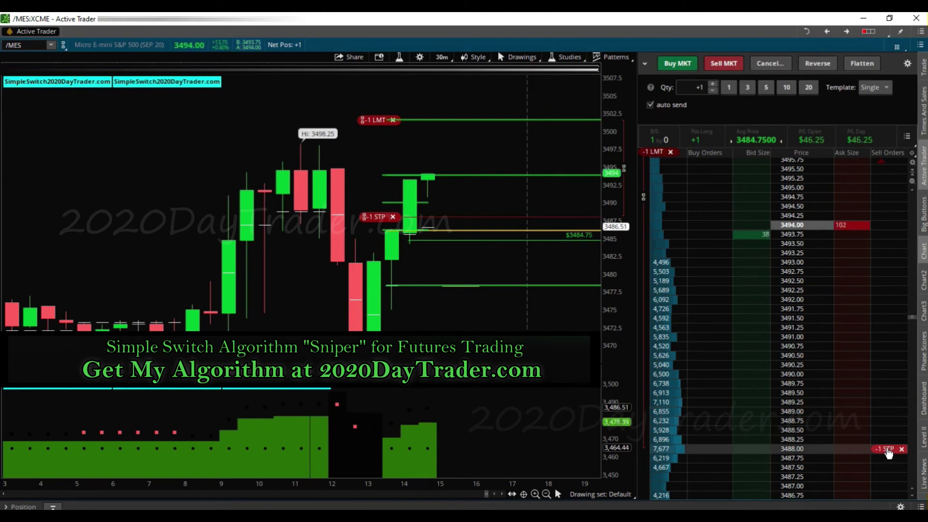
drag(889, 451, 858, 265)
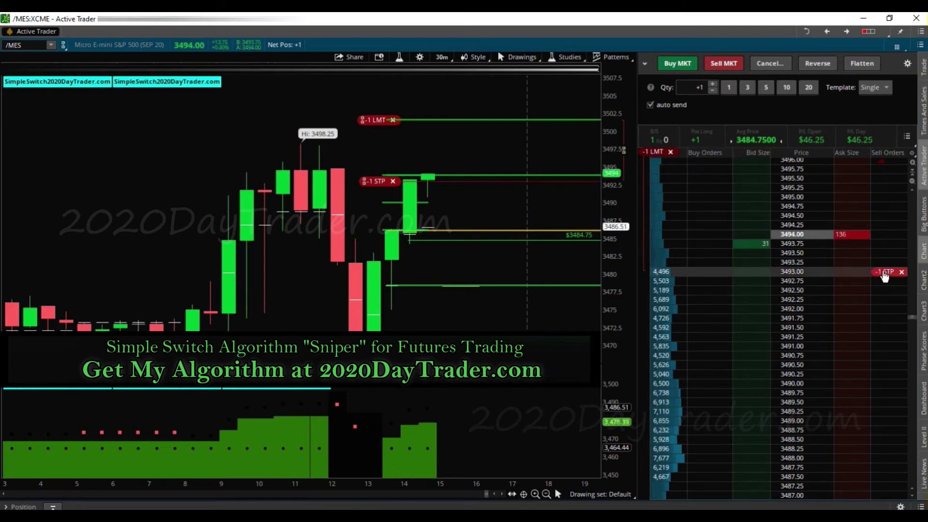
drag(885, 276, 885, 384)
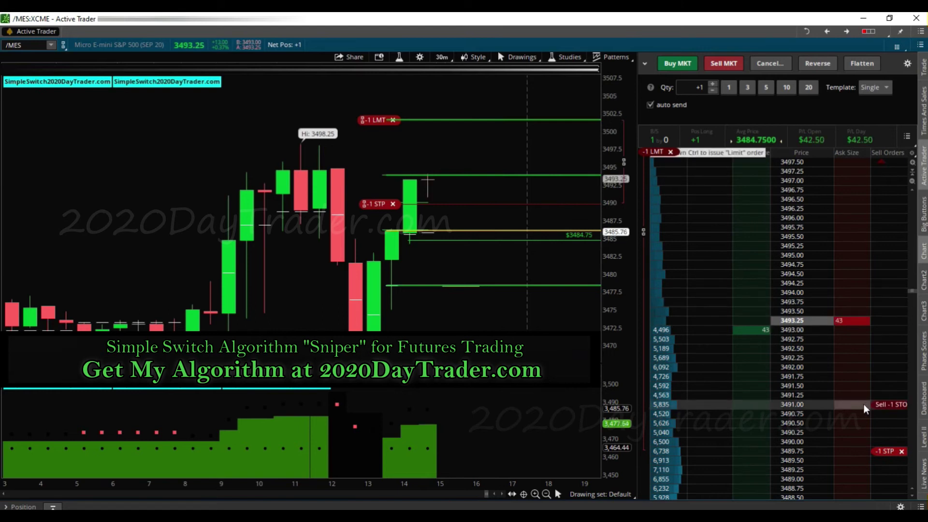
scroll(865, 403, down, 4)
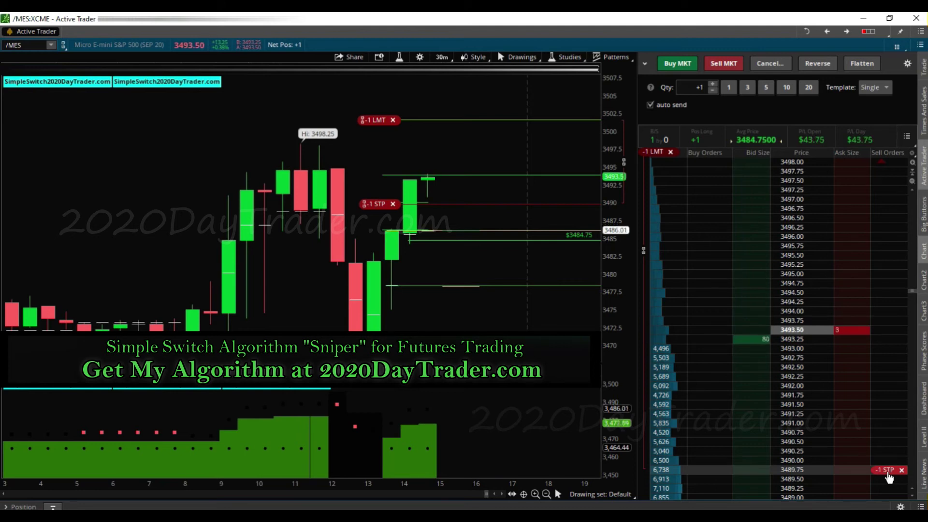
click(772, 367)
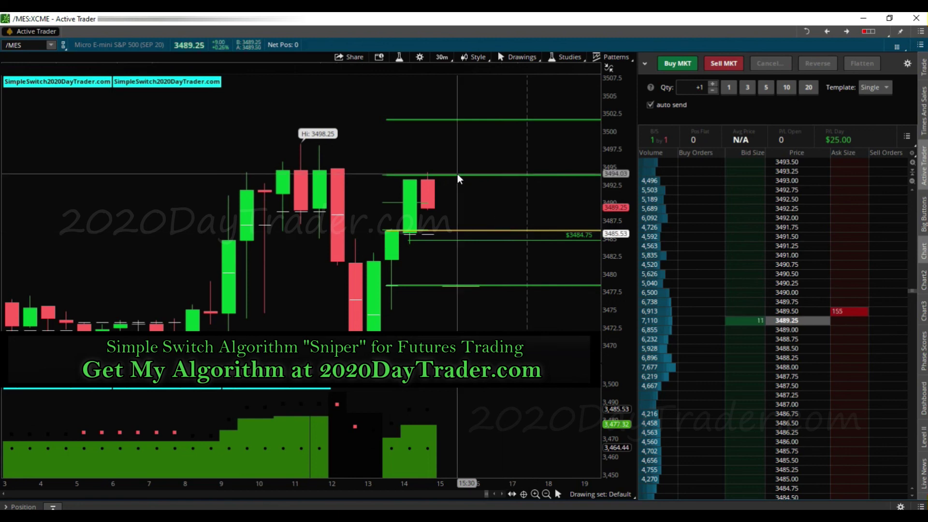
mouse_move(453, 175)
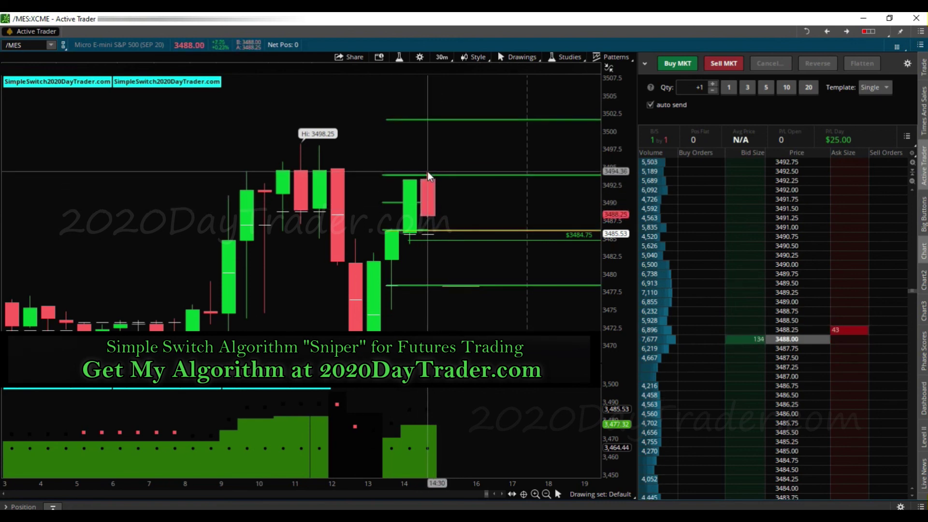
mouse_move(438, 175)
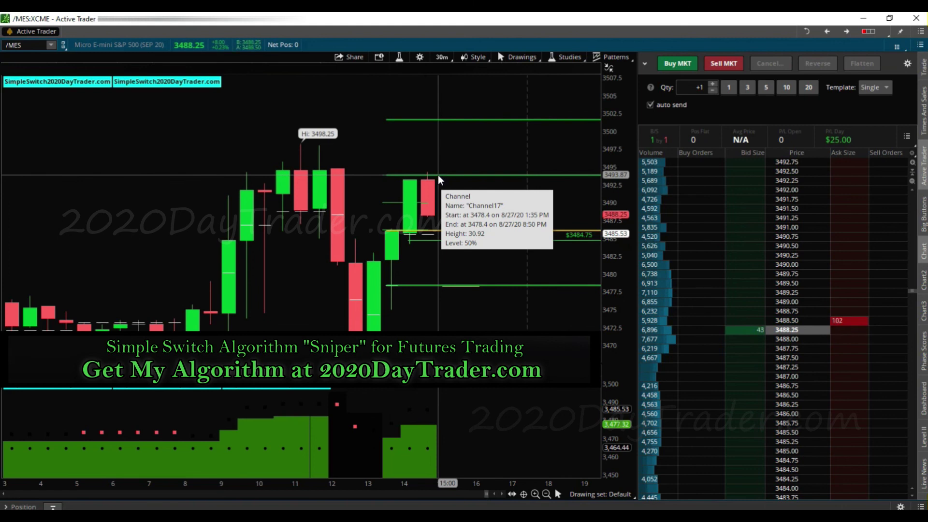